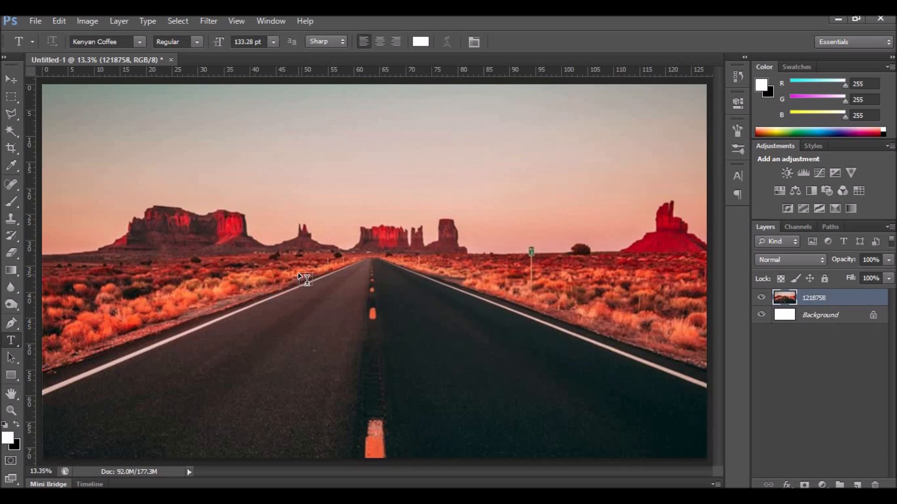
Add a white GLOW text layer on the photo with the Type tool.
left_click(301, 286)
type("GLOW")
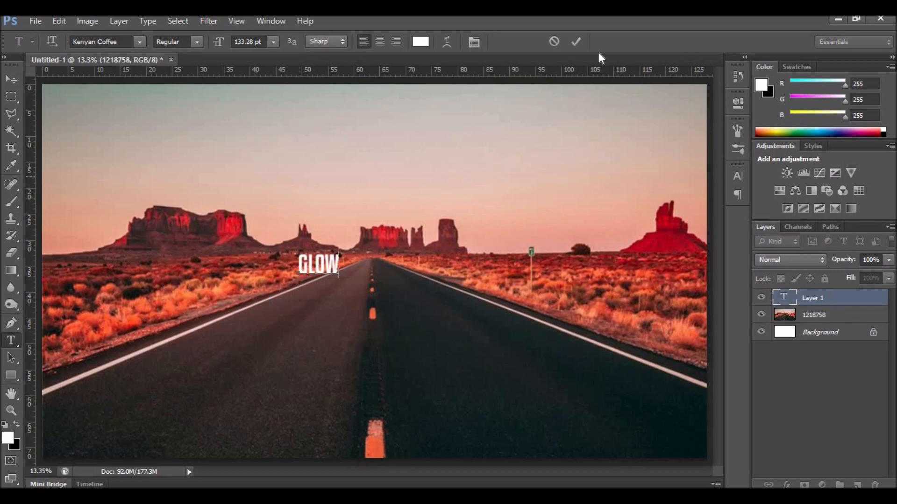
left_click(576, 41)
Move the GLOW text to the picture centre and scale it up to about 498%.
key("v")
left_click_drag(327, 282, 457, 225)
key("ctrl+t")
left_click_drag(392, 248, 379, 270)
left_click_drag(429, 223, 480, 189)
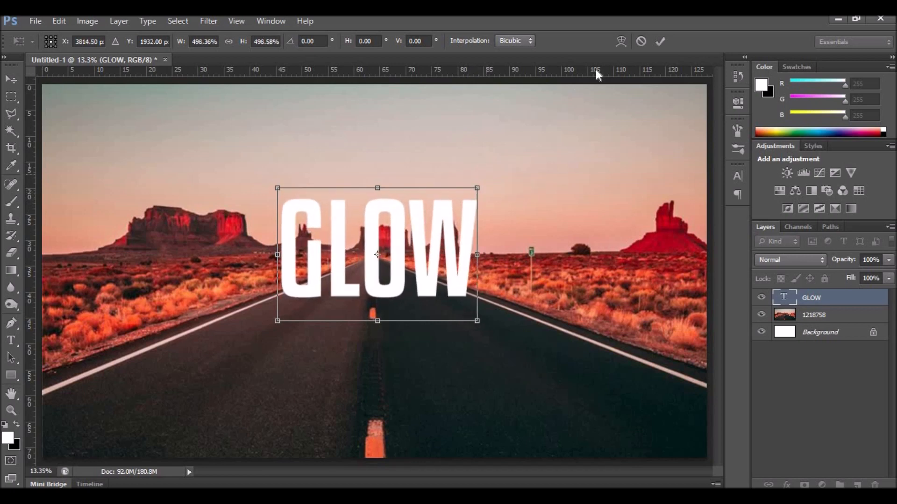
left_click(660, 41)
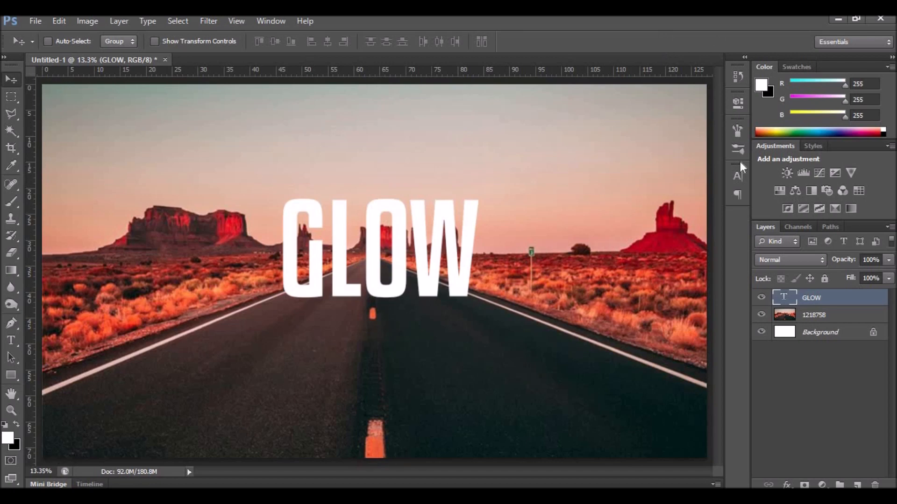
Rasterize the GLOW text layer and duplicate it.
right_click(835, 300)
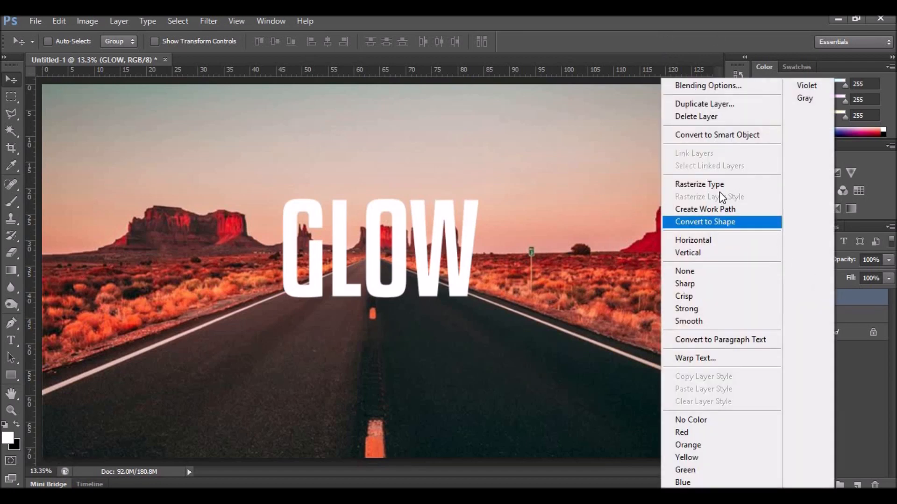
left_click(709, 183)
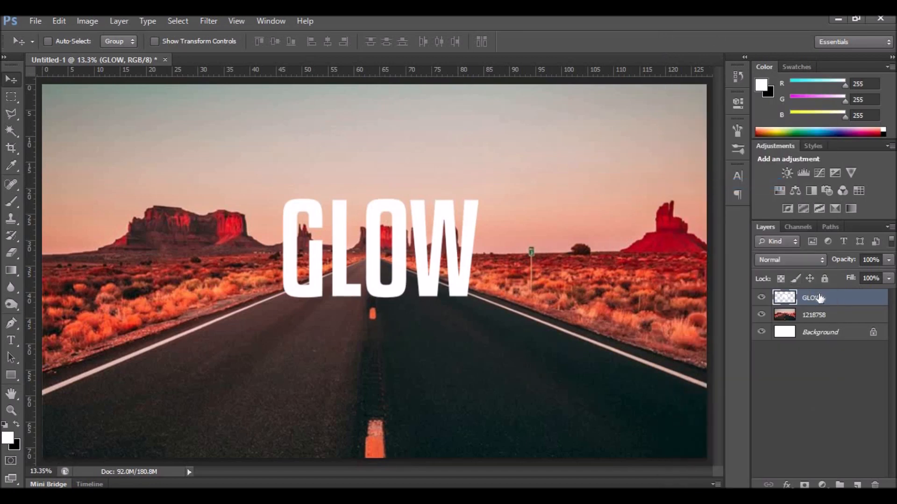
left_click_drag(851, 301, 858, 485)
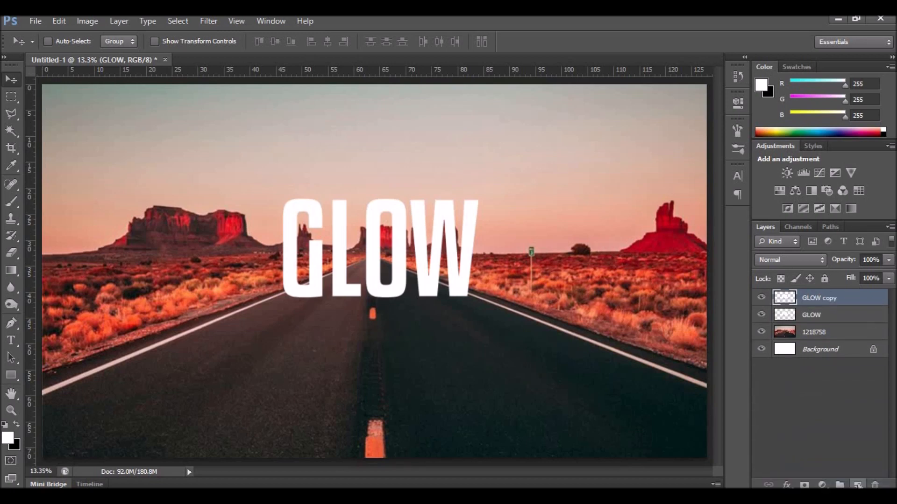
Flip the original GLOW layer vertically and move it below the upright text.
left_click(824, 317)
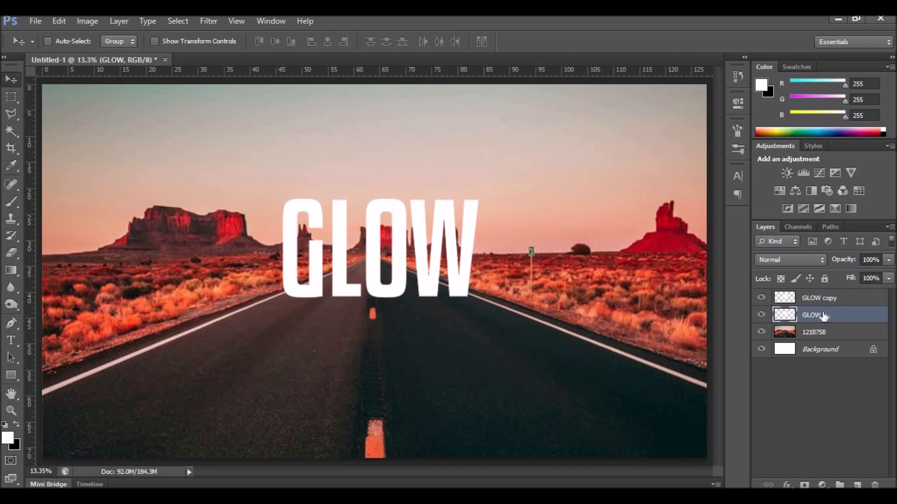
key("ctrl+t")
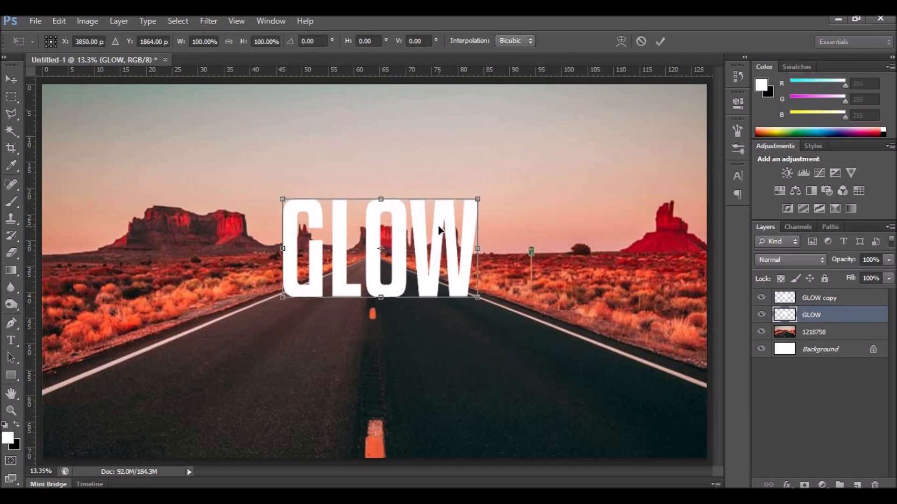
right_click(438, 226)
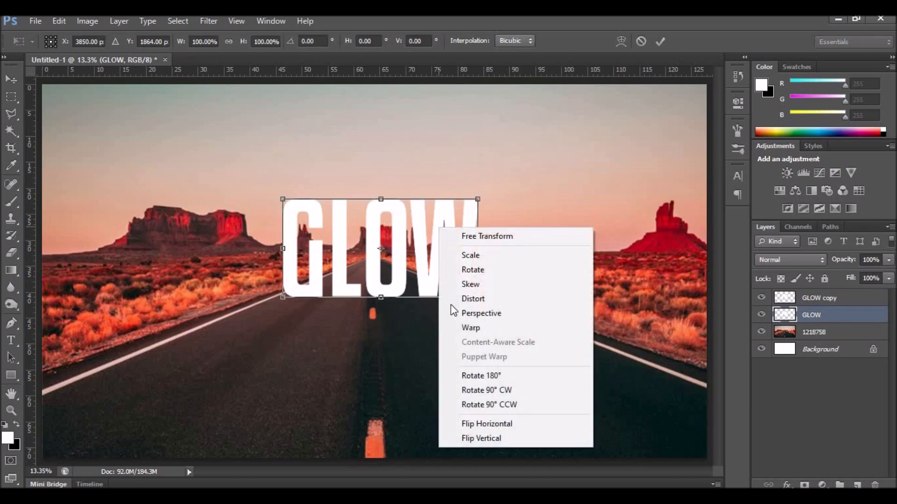
left_click(480, 437)
left_click_drag(425, 231, 431, 333)
key("Down")
key("Down")
key("Down")
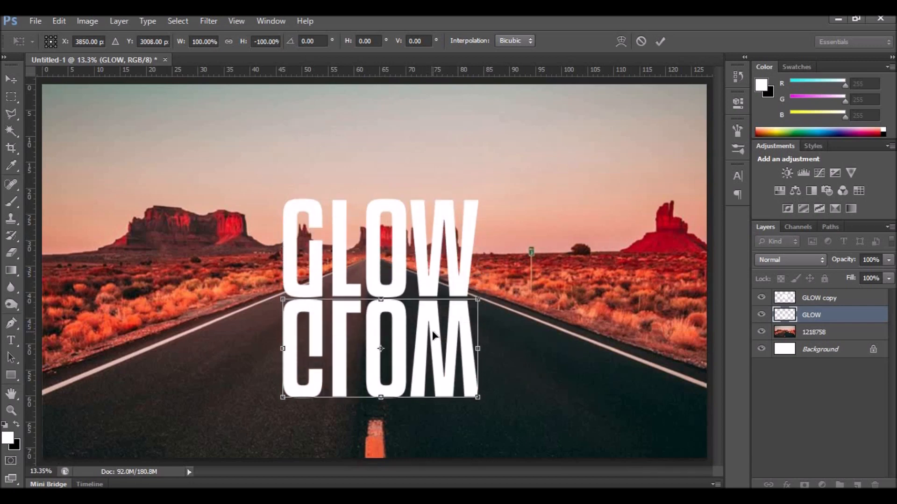
Widen the flipped GLOW's bottom in perspective and squash it to about half height.
right_click(433, 328)
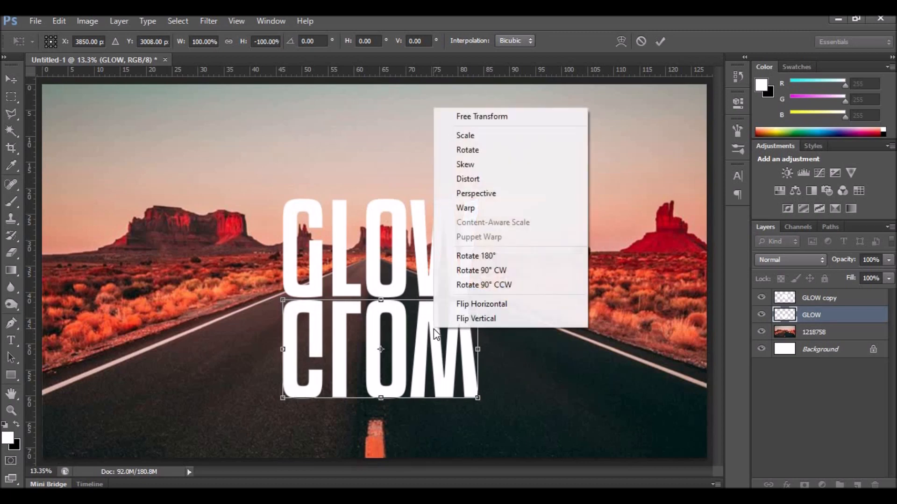
left_click(476, 192)
left_click_drag(479, 399, 712, 327)
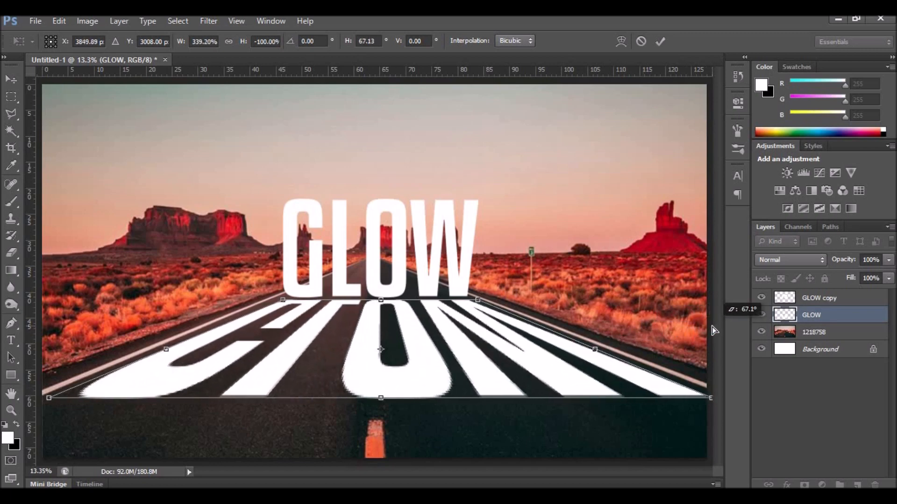
right_click(468, 376)
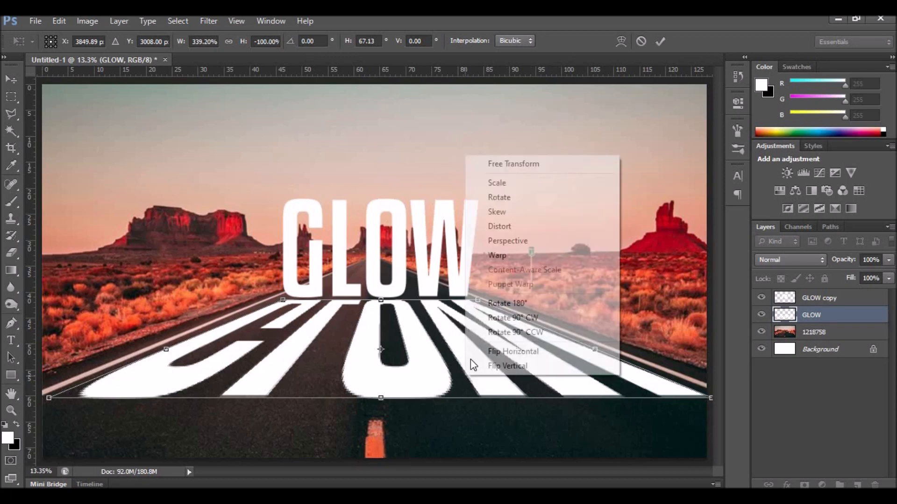
left_click(513, 164)
left_click_drag(382, 372, 381, 343)
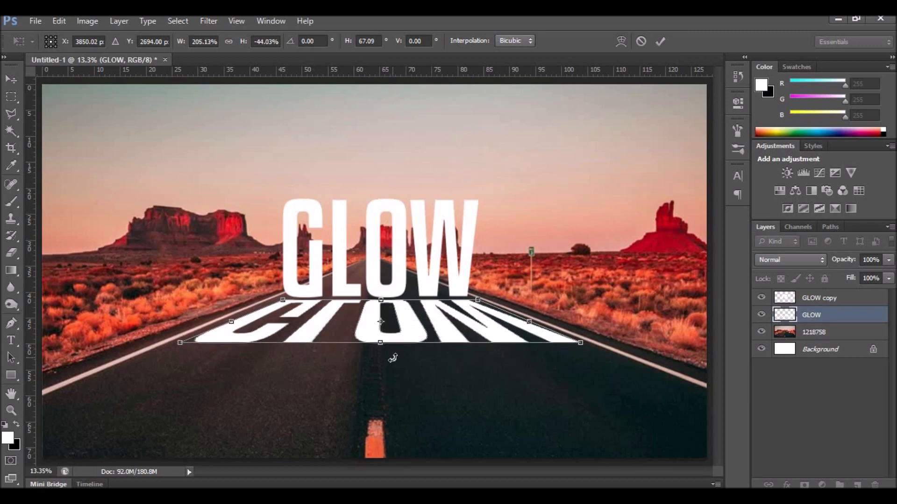
left_click(659, 41)
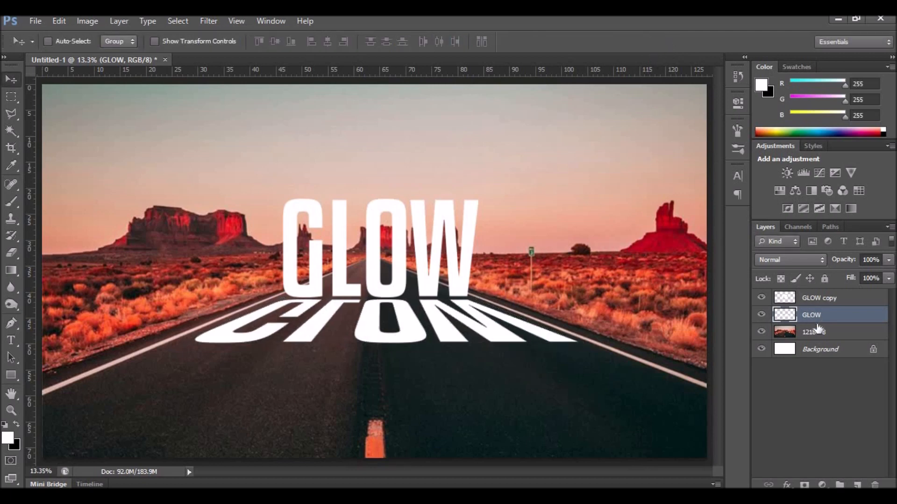
Add a Hue/Saturation adjustment over photo layer 1218758 with Saturation -58.
left_click(847, 337)
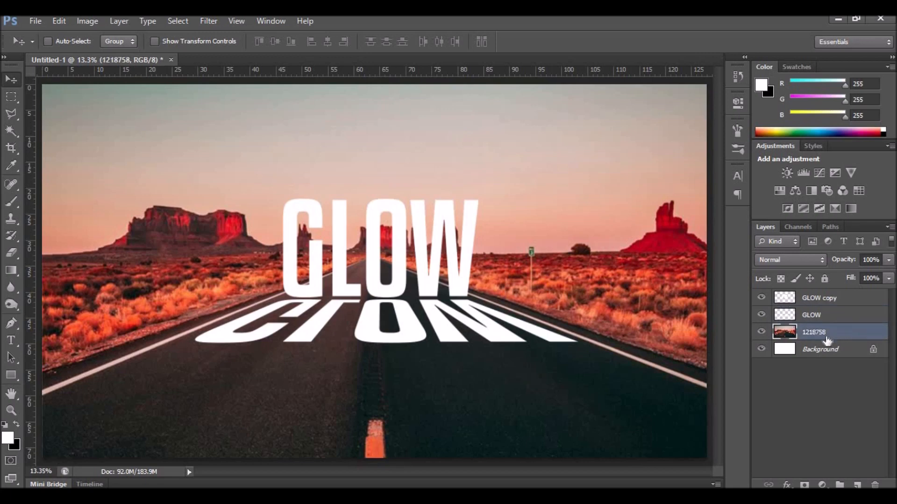
left_click(821, 484)
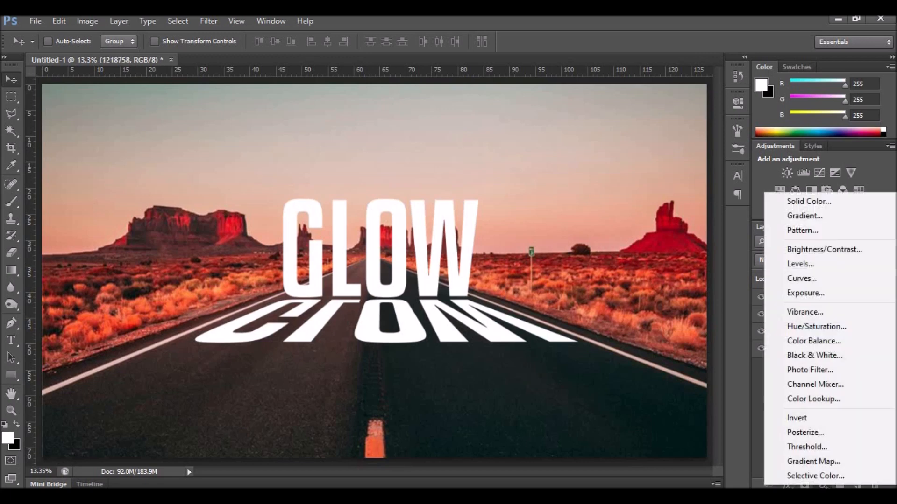
left_click(806, 325)
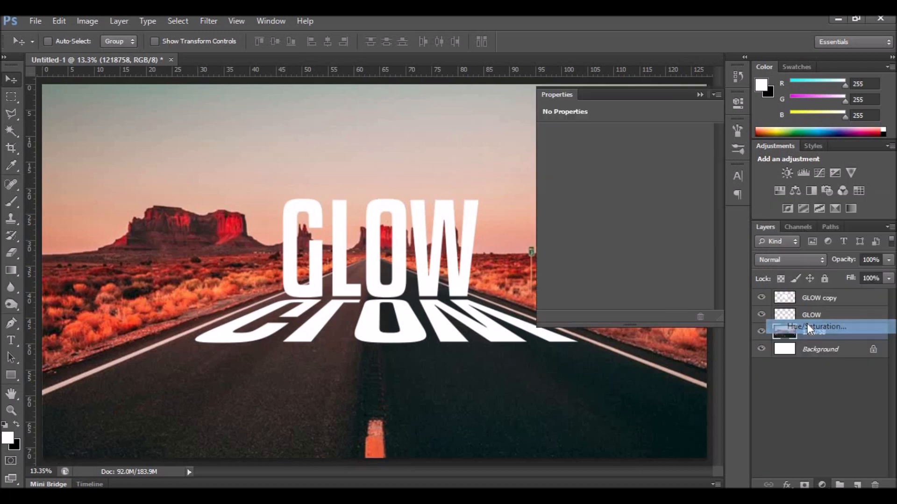
left_click_drag(623, 211, 579, 211)
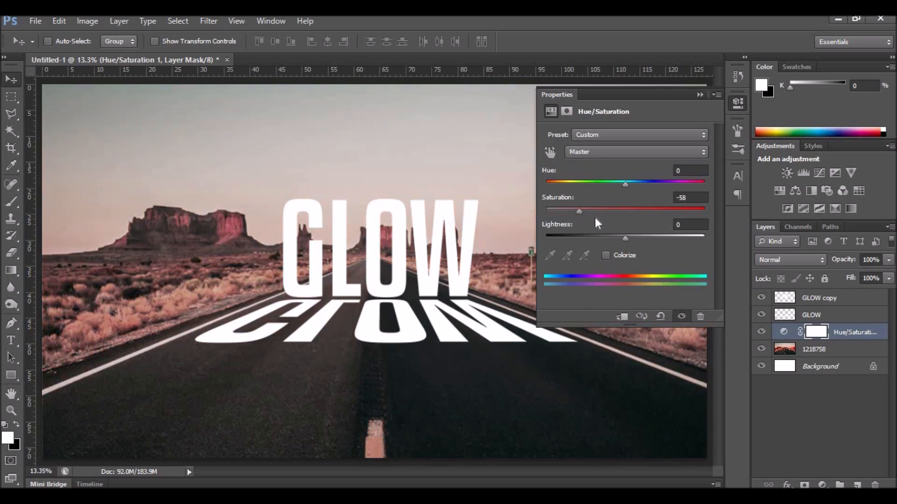
Add an Exposure adjustment layer set to -2.20 to darken the photo.
left_click(823, 485)
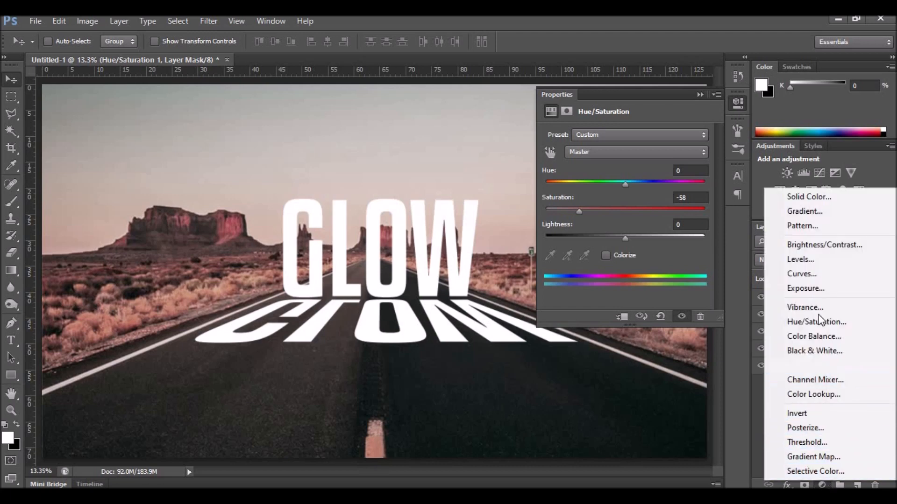
left_click(815, 292)
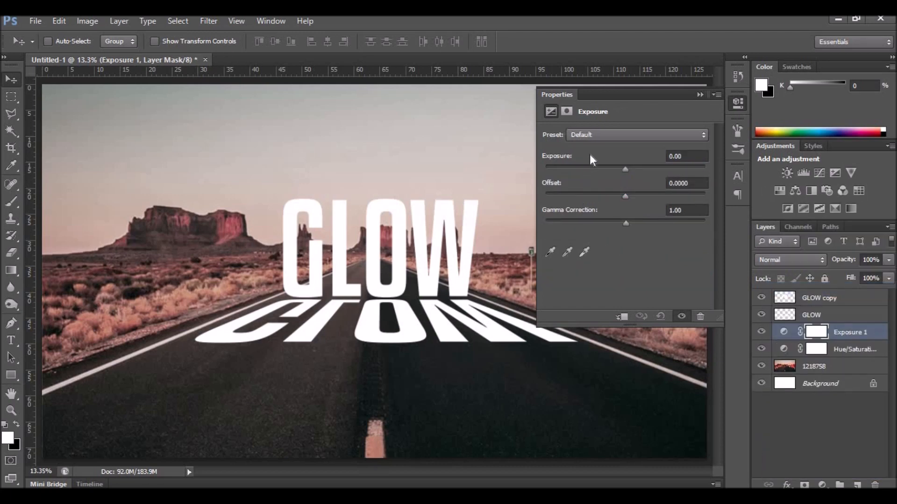
left_click_drag(624, 169, 599, 169)
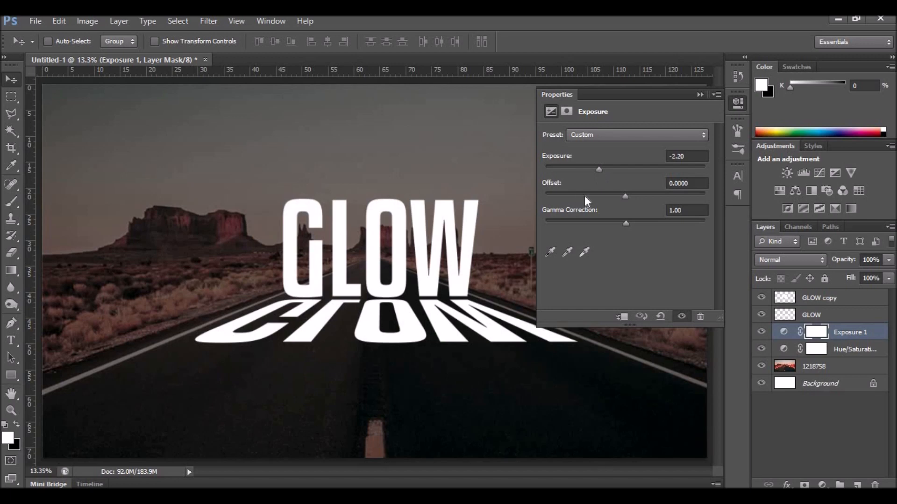
left_click(700, 94)
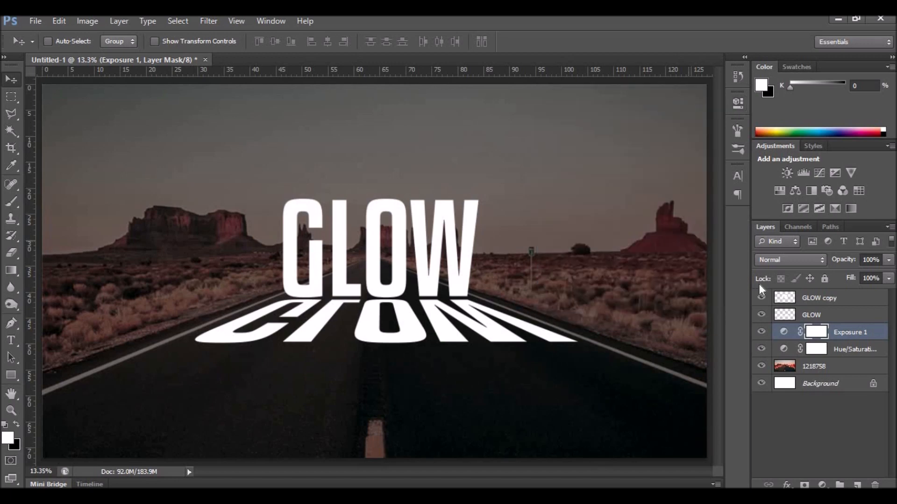
Duplicate photo layer 1218758, move the copy to the top, and clip it to the upright GLOW text.
left_click(788, 368)
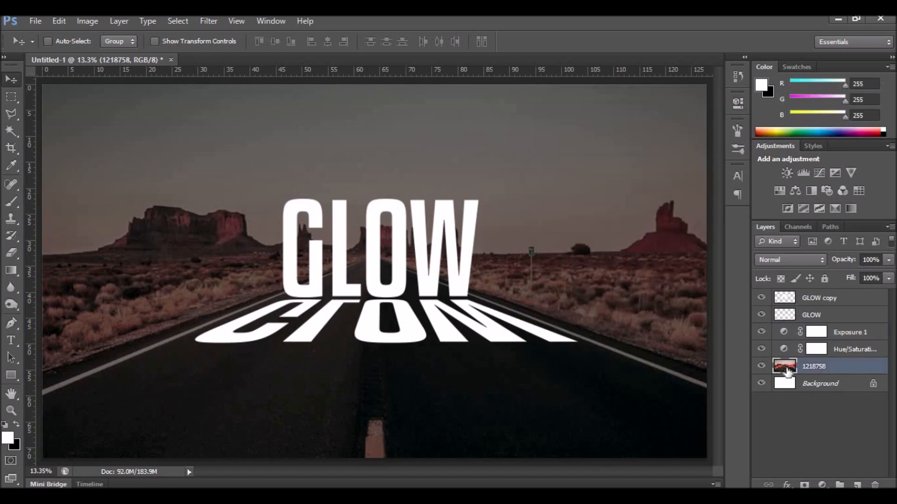
left_click_drag(788, 368, 857, 484)
left_click_drag(790, 369, 795, 301)
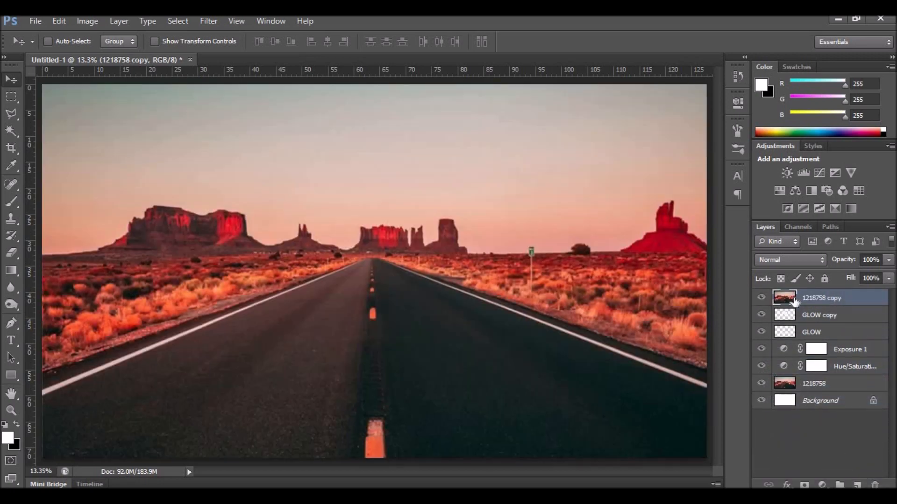
left_click(125, 19)
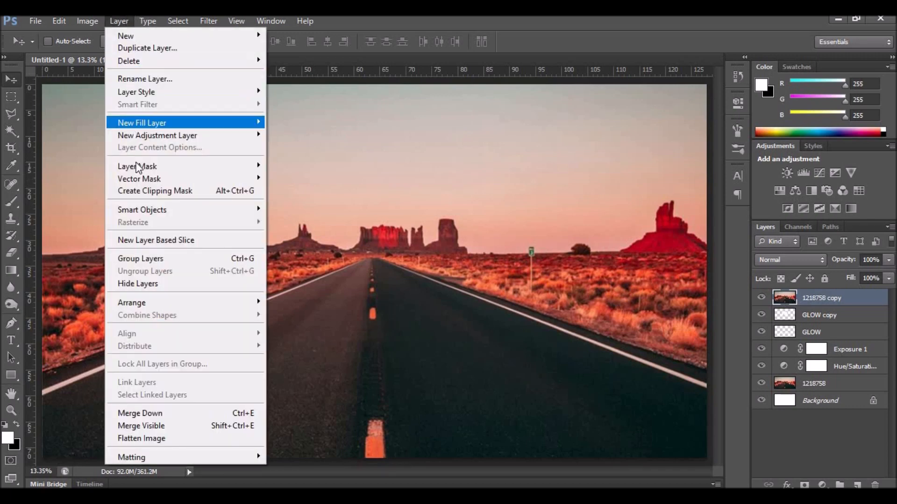
left_click(140, 191)
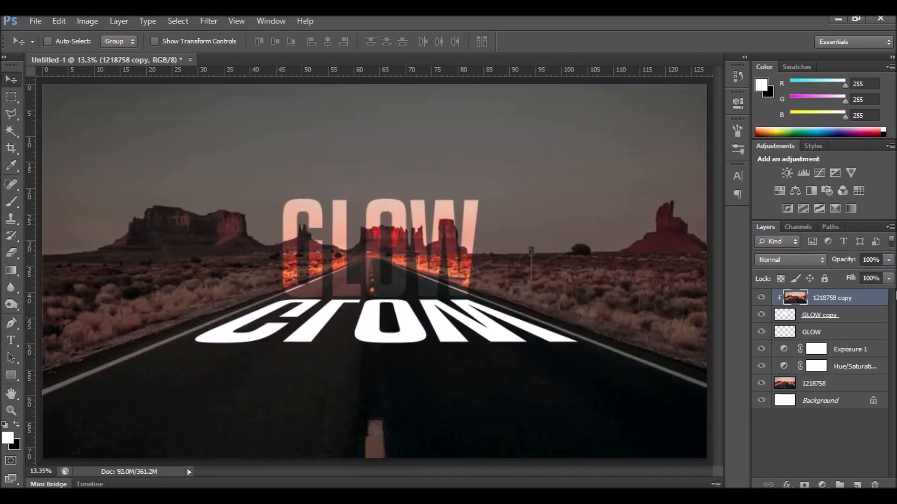
left_click(857, 319)
right_click(856, 315)
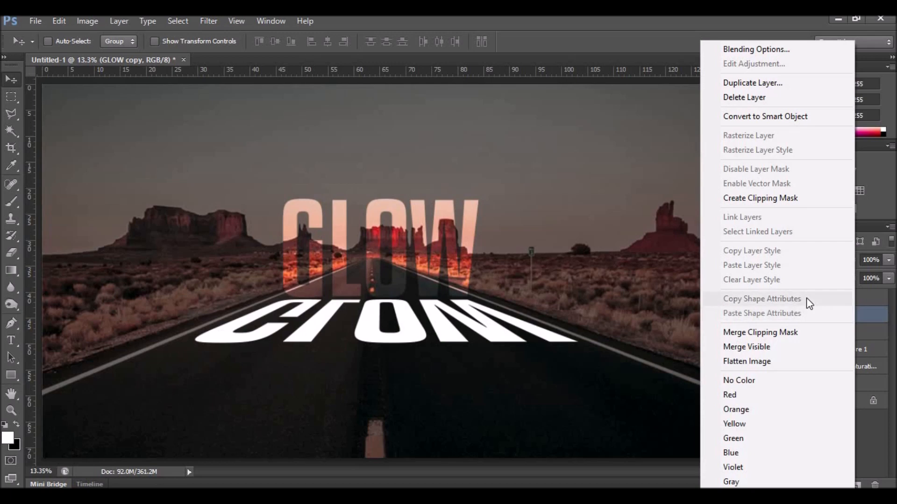
Give the GLOW copy layer a white 4 px Stroke in Blending Options.
left_click(719, 51)
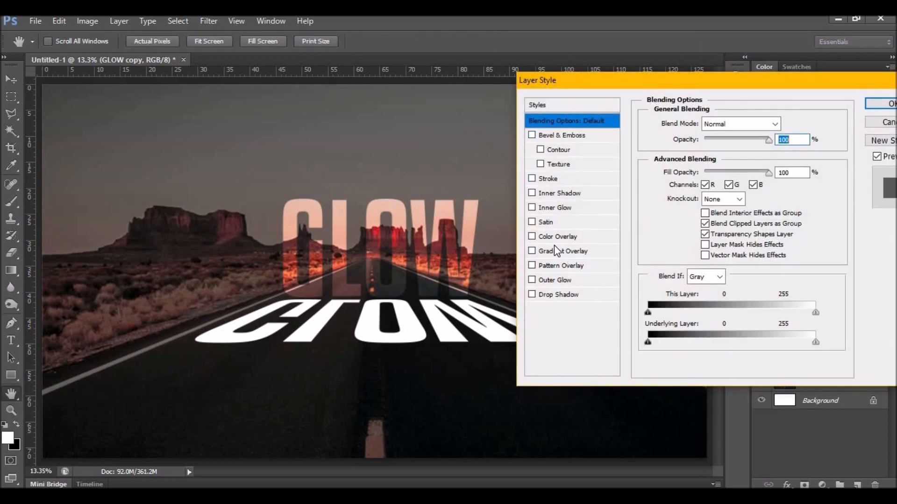
left_click(549, 179)
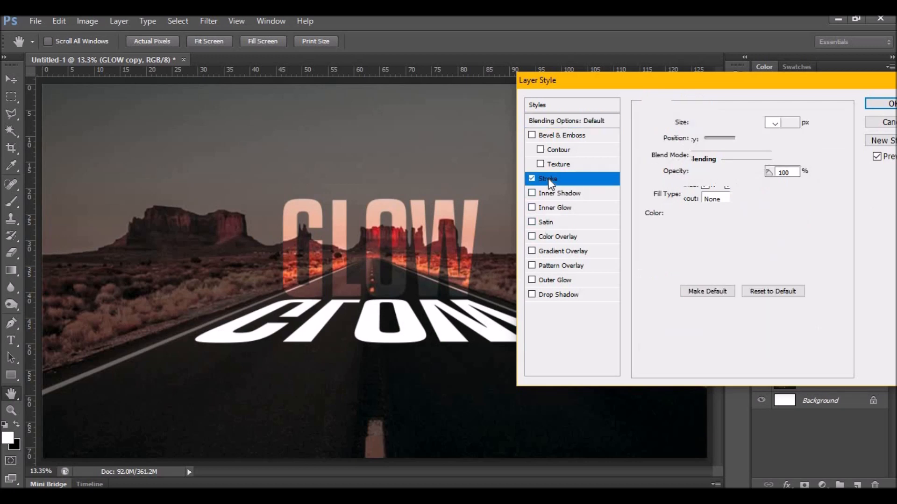
type("4")
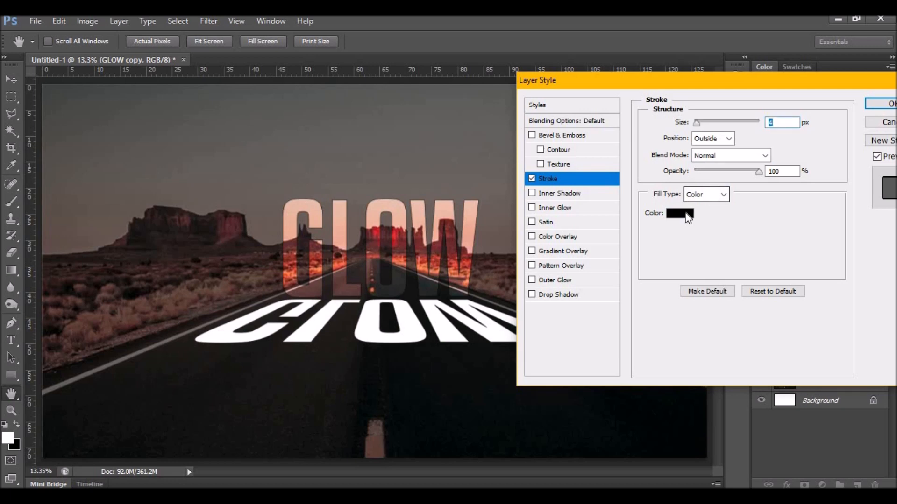
left_click(686, 214)
left_click(528, 69)
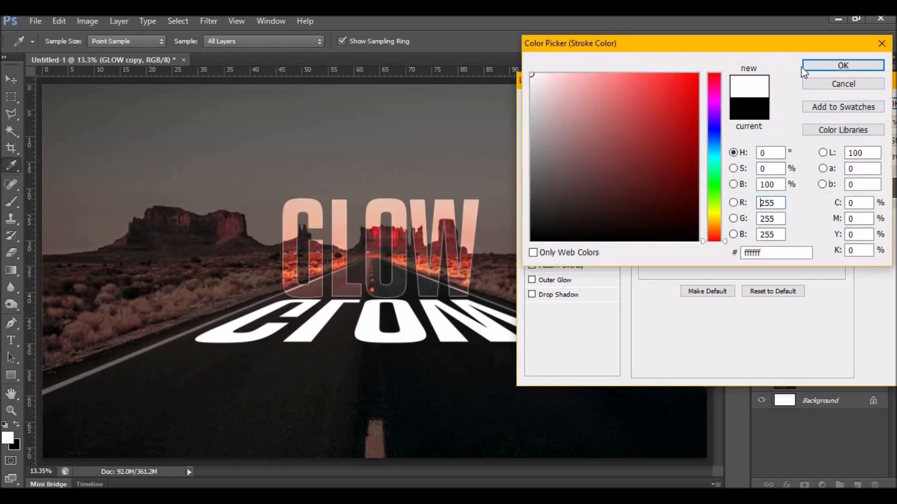
left_click(817, 68)
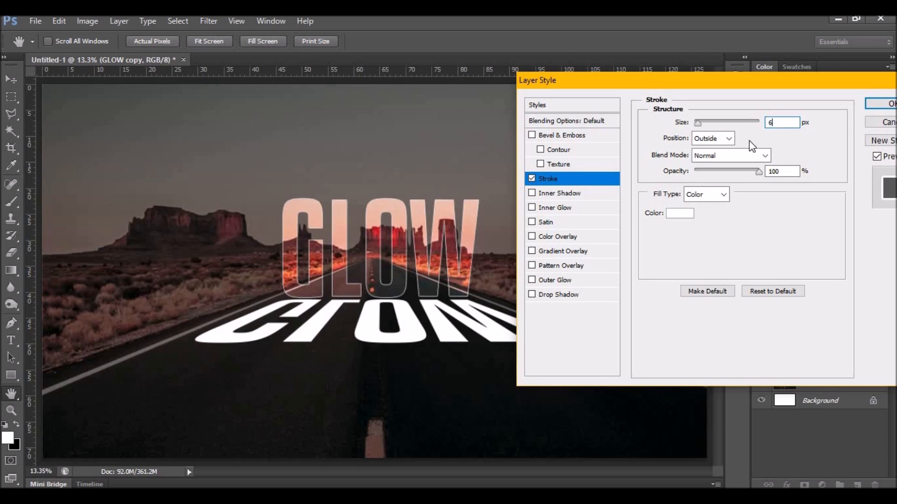
Add a white Outer Glow at 250 px size, 100% opacity, with Overlay blend mode.
left_click(564, 281)
left_click_drag(707, 236, 764, 234)
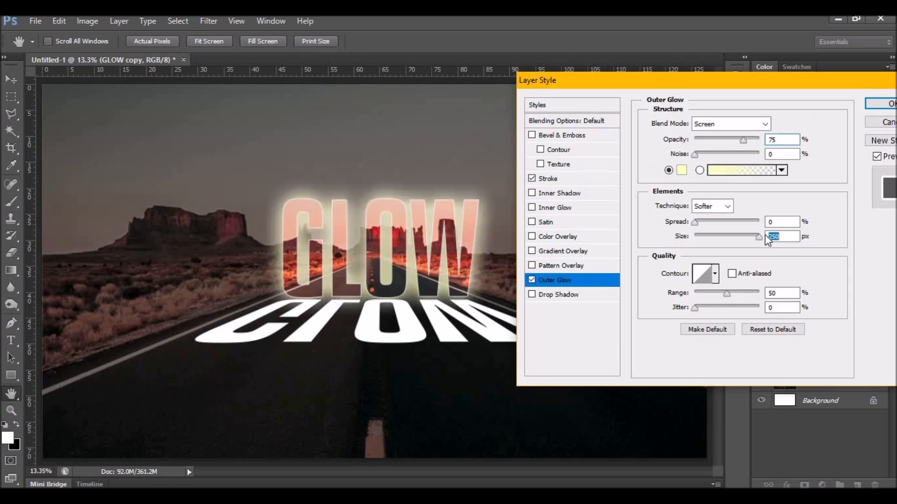
left_click_drag(747, 140, 763, 139)
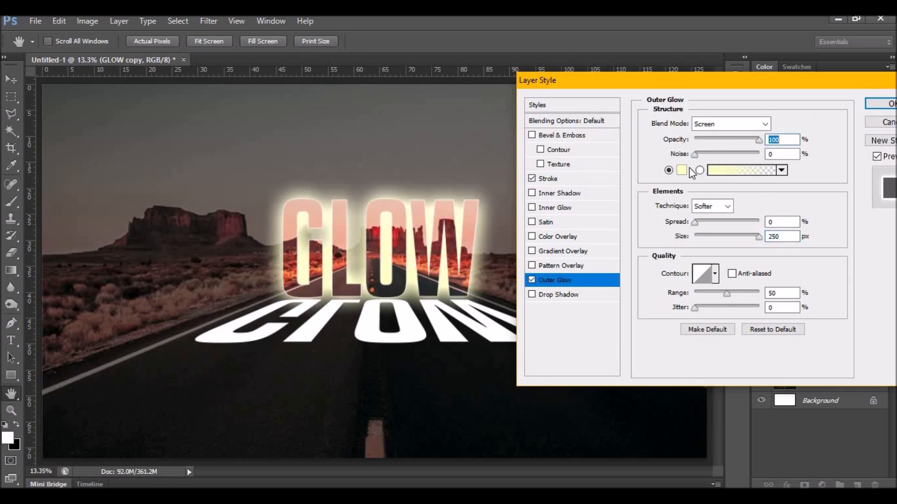
left_click(682, 170)
left_click(532, 74)
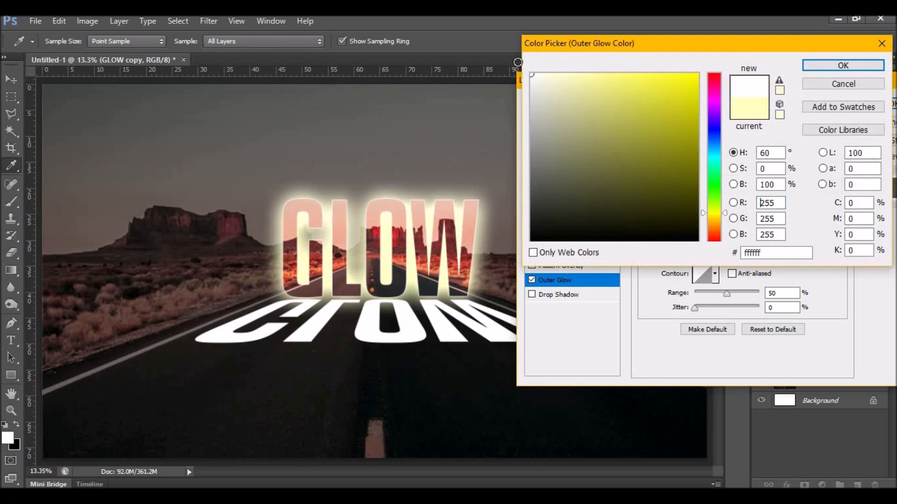
left_click(860, 68)
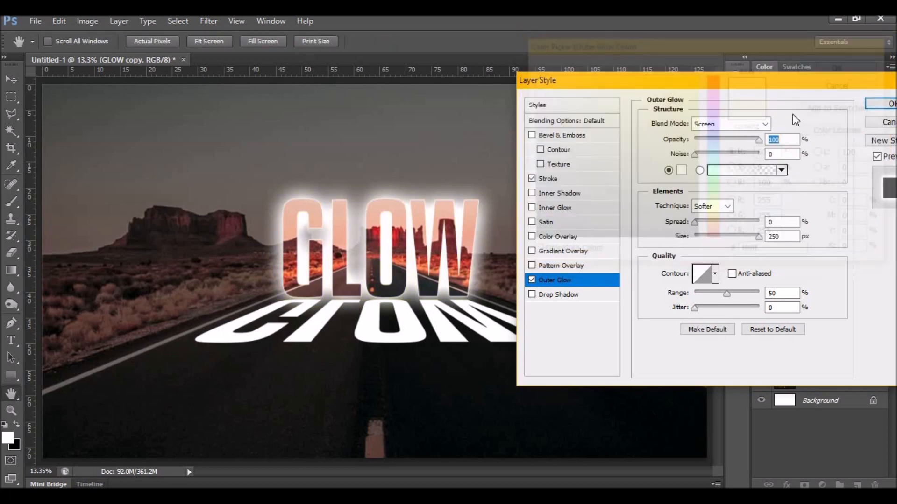
left_click(762, 124)
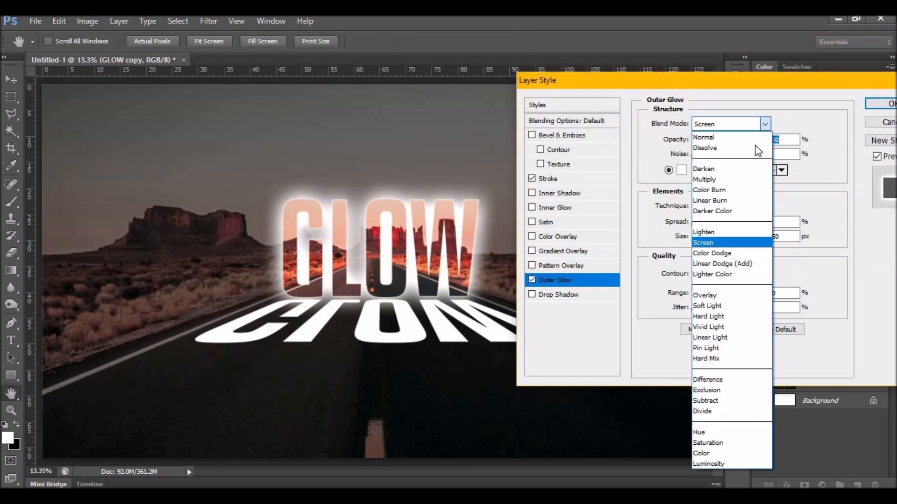
left_click(705, 295)
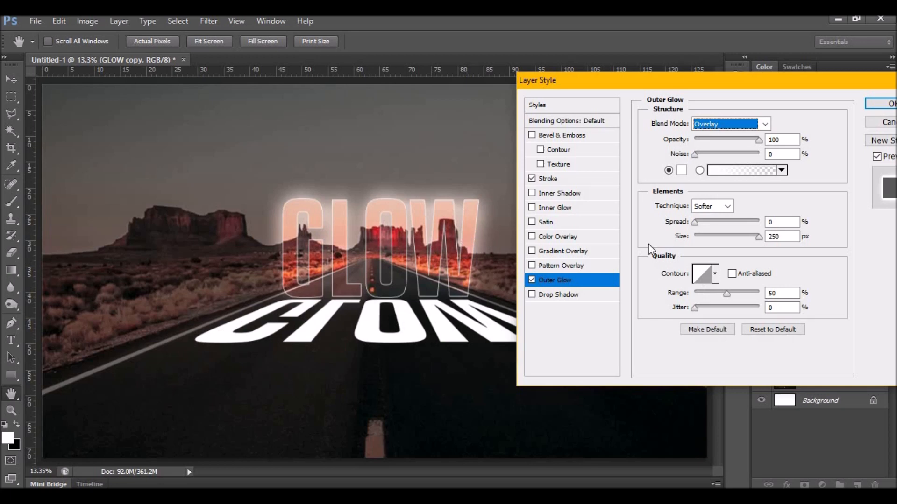
Add a white Inner Glow at 100% opacity, 250 px size, with Overlay blend mode.
left_click(560, 208)
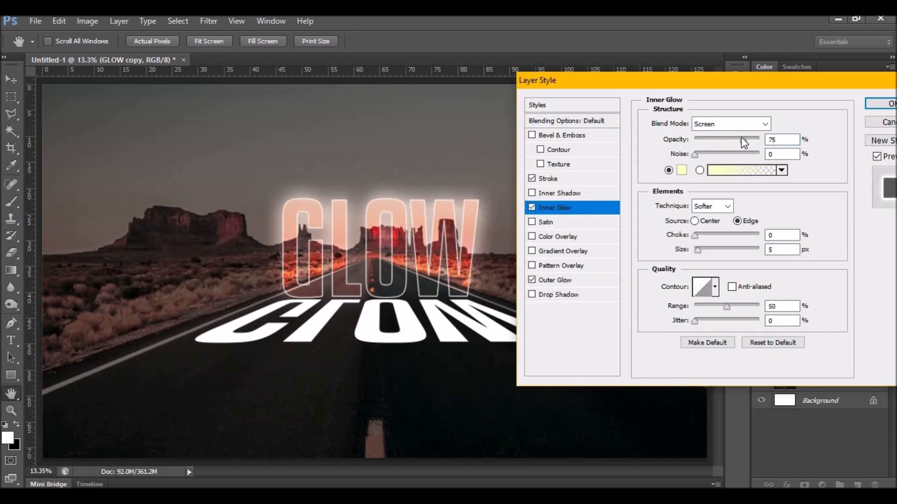
left_click_drag(743, 140, 763, 136)
left_click_drag(703, 250, 768, 243)
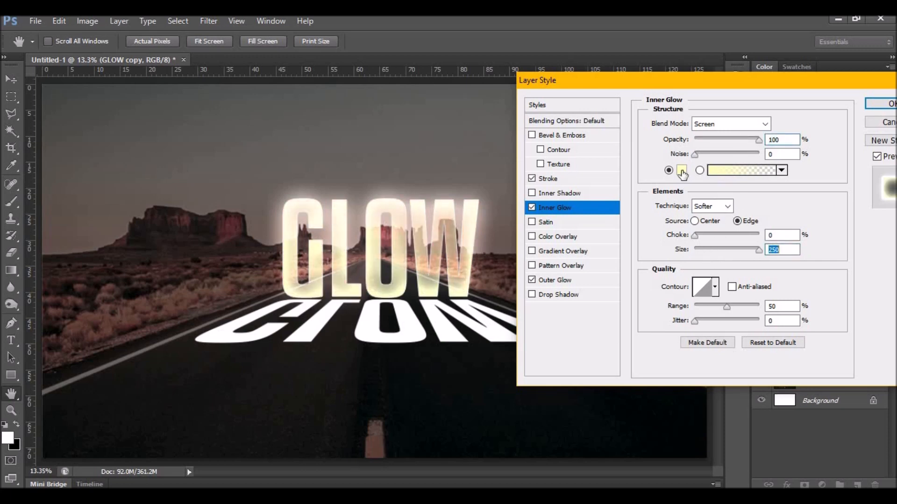
left_click(681, 171)
left_click_drag(542, 90, 503, 63)
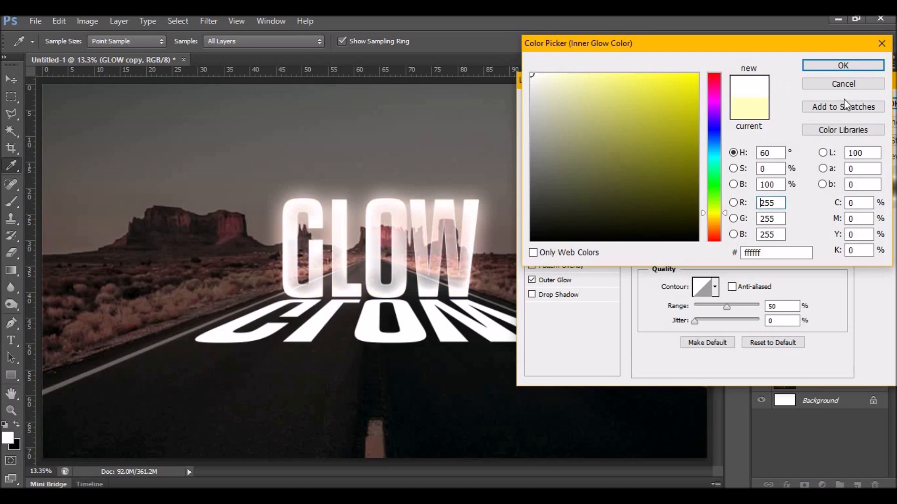
left_click(843, 66)
left_click(756, 124)
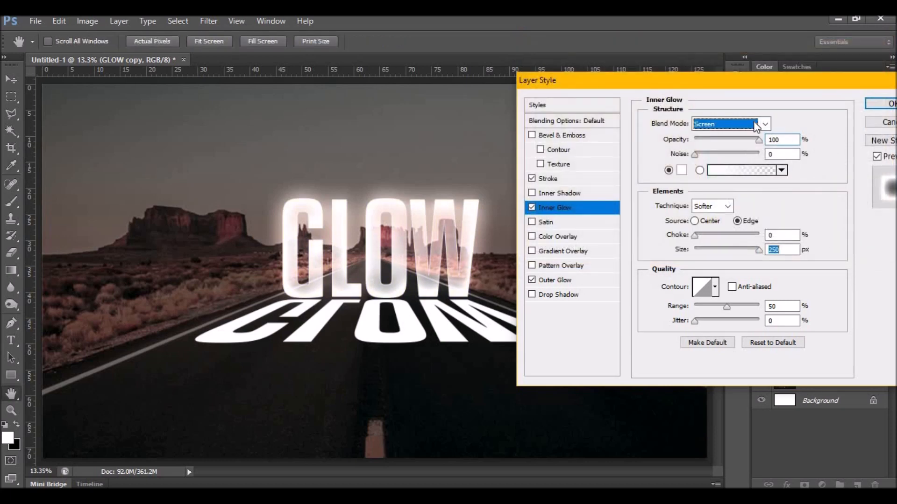
left_click(756, 125)
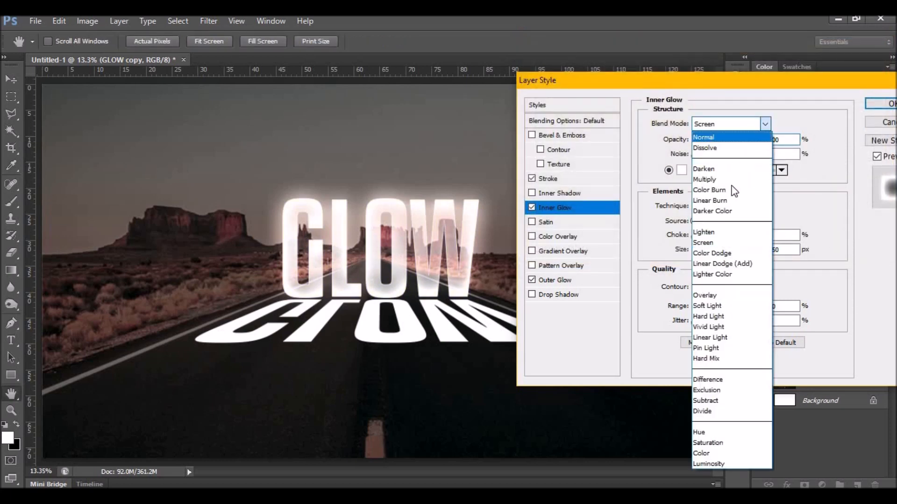
left_click(715, 296)
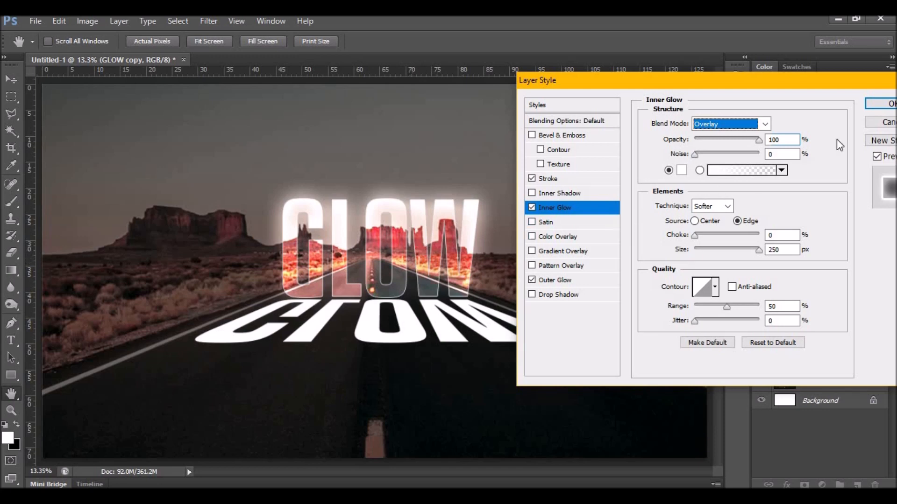
Apply the layer styles, set the flipped GLOW layer to Overlay, and duplicate it as GLOW copy 2.
left_click(881, 103)
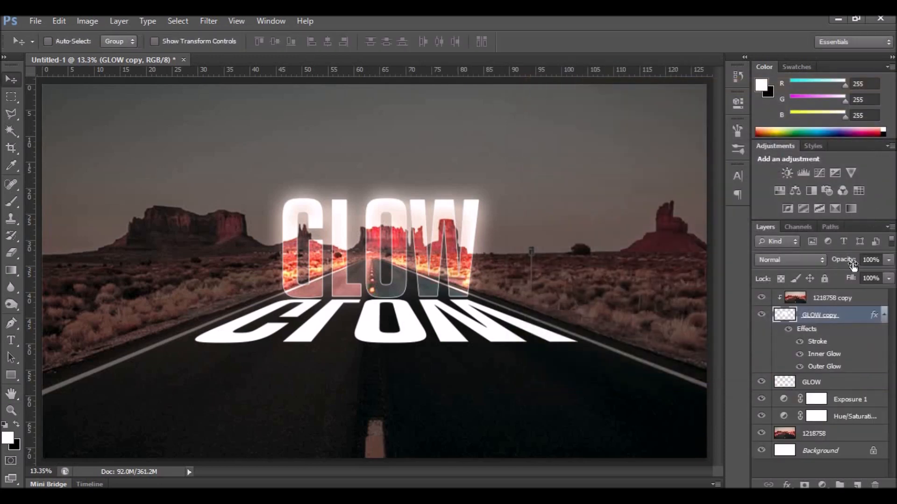
left_click(786, 384)
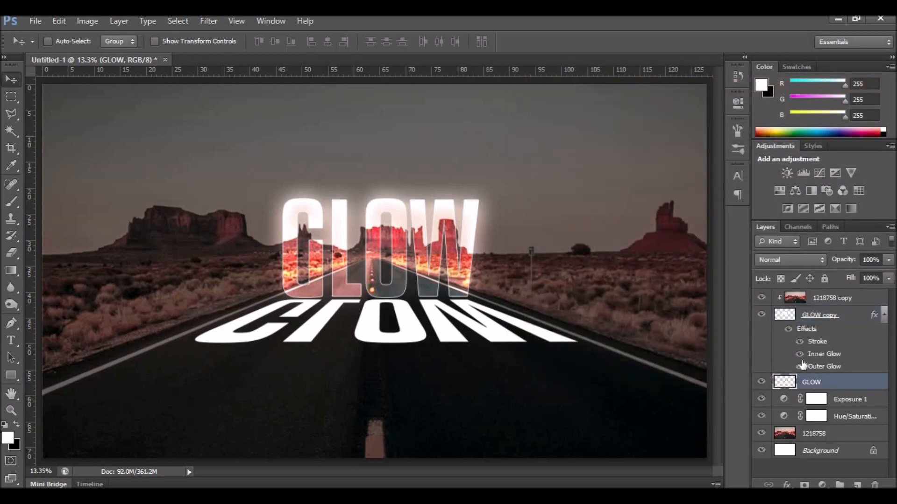
left_click(806, 262)
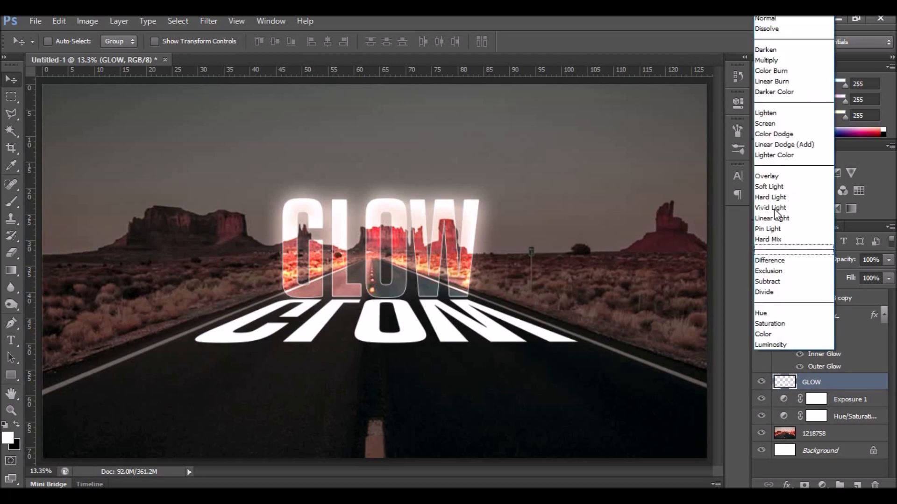
left_click(761, 175)
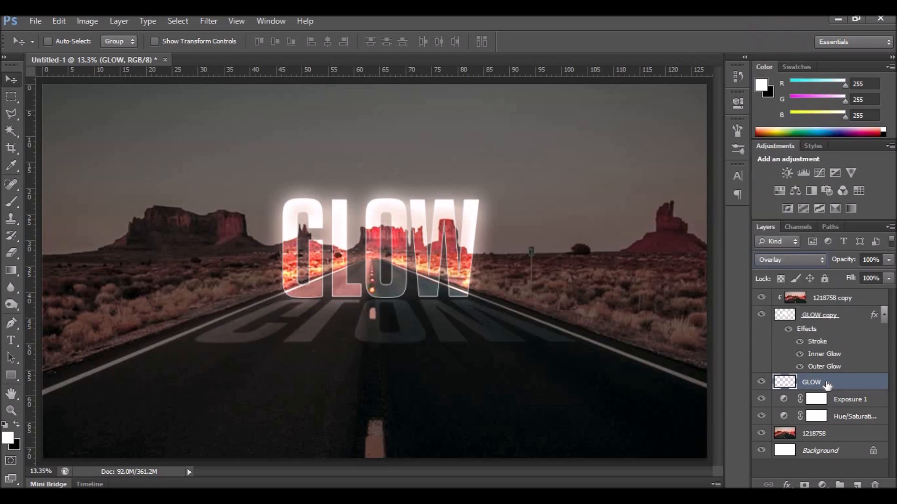
left_click_drag(840, 382, 857, 483)
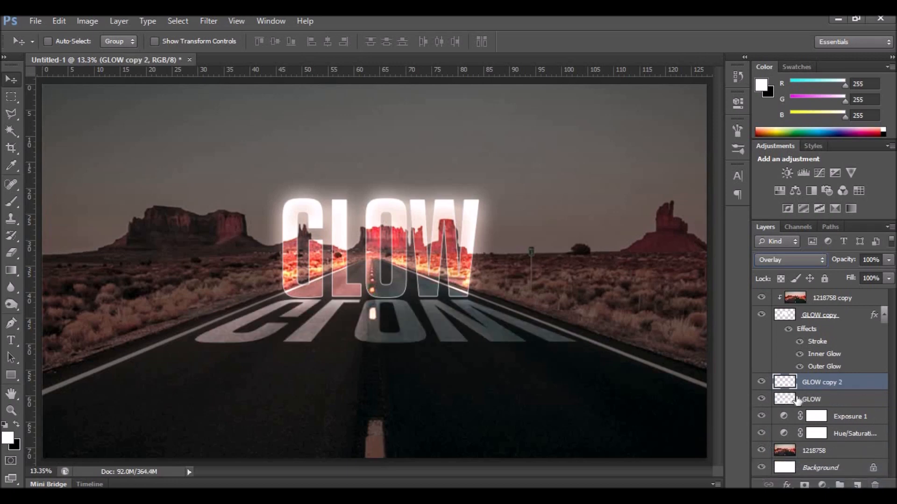
Mask GLOW copy 2 with a gradient fading the reflection toward the horizon, then compare visibility.
left_click(804, 485)
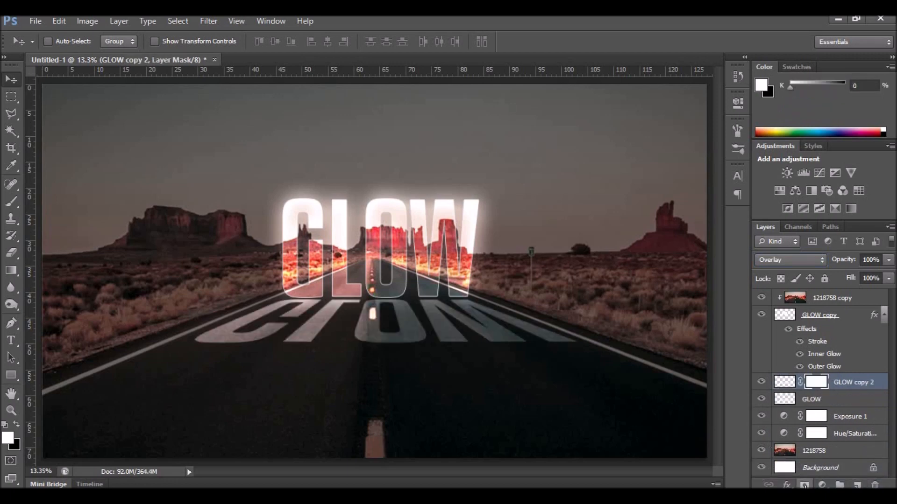
left_click(11, 270)
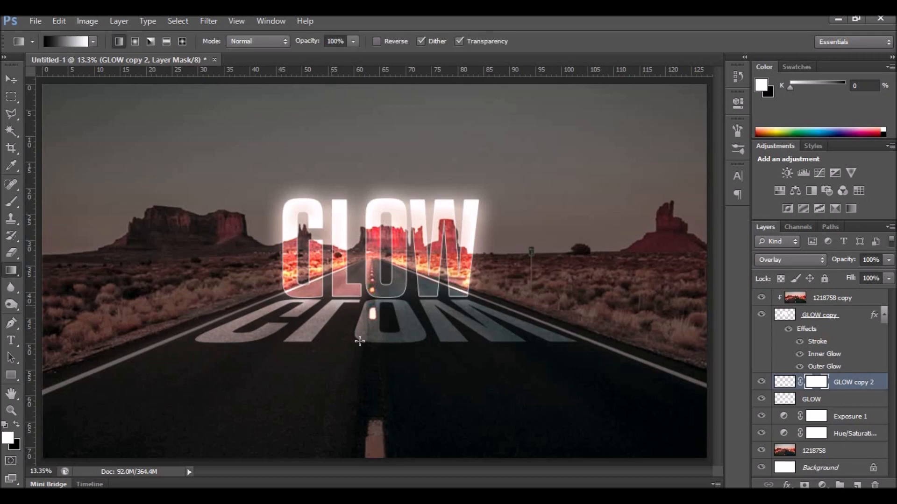
left_click_drag(386, 360, 389, 267)
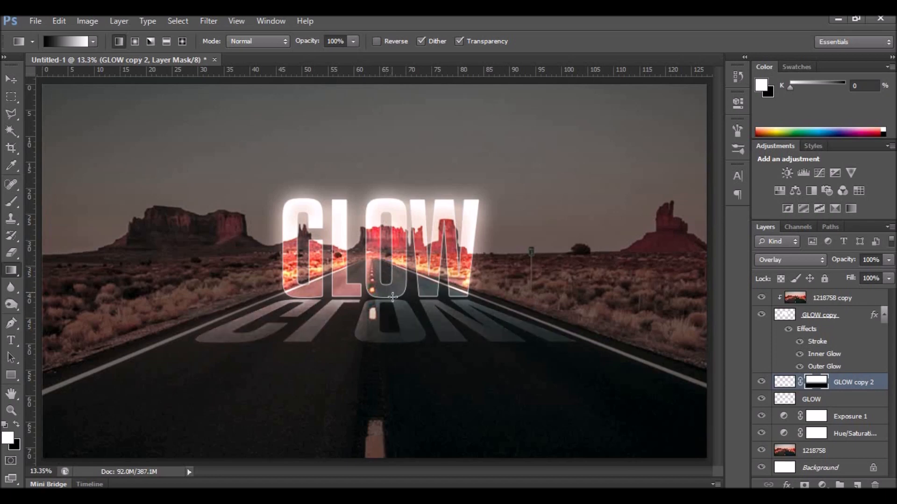
left_click(762, 382)
left_click(762, 383)
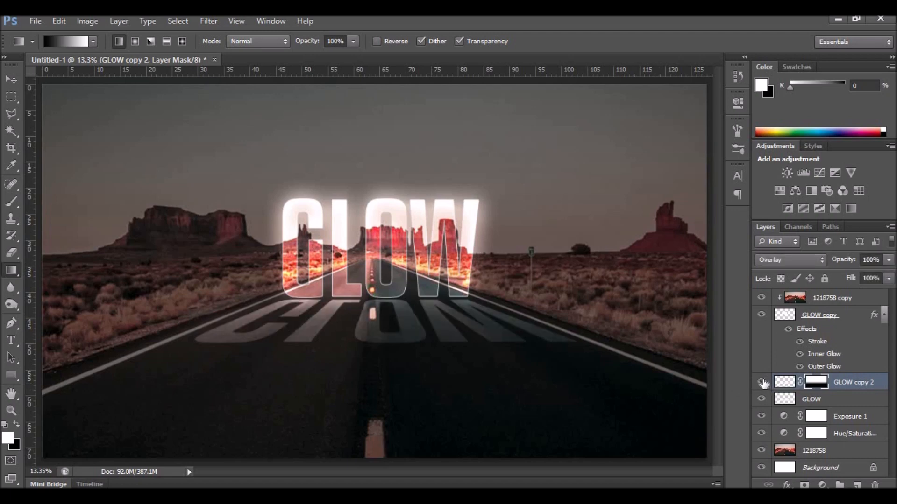